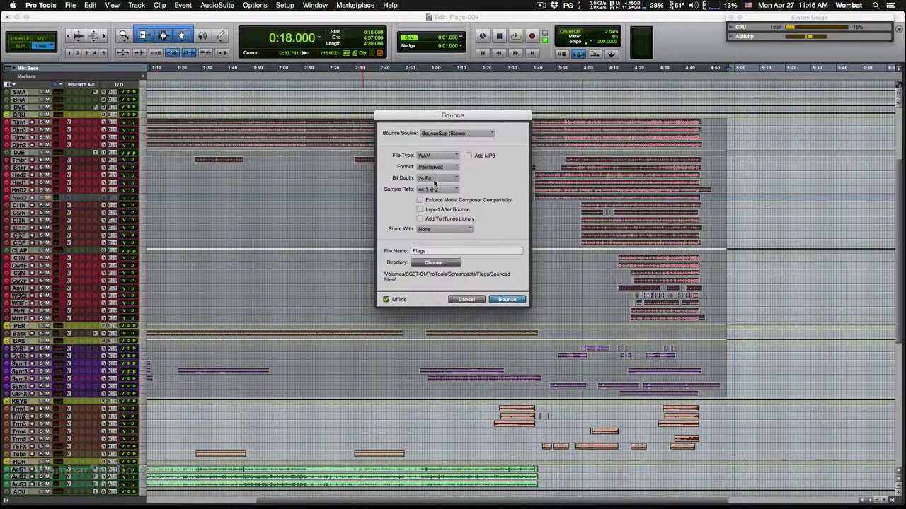
# Step: Bounce the mix as Flags-009 with Import After Bounce enabled, placing the import on a new track at Session Start
pyautogui.click(434, 209)
pyautogui.write('-009')
pyautogui.click(512, 300)
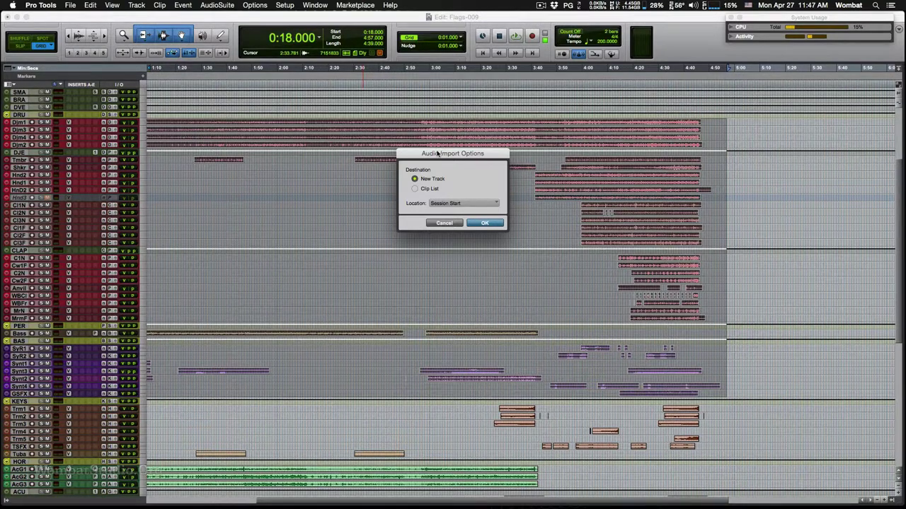
pyautogui.click(485, 223)
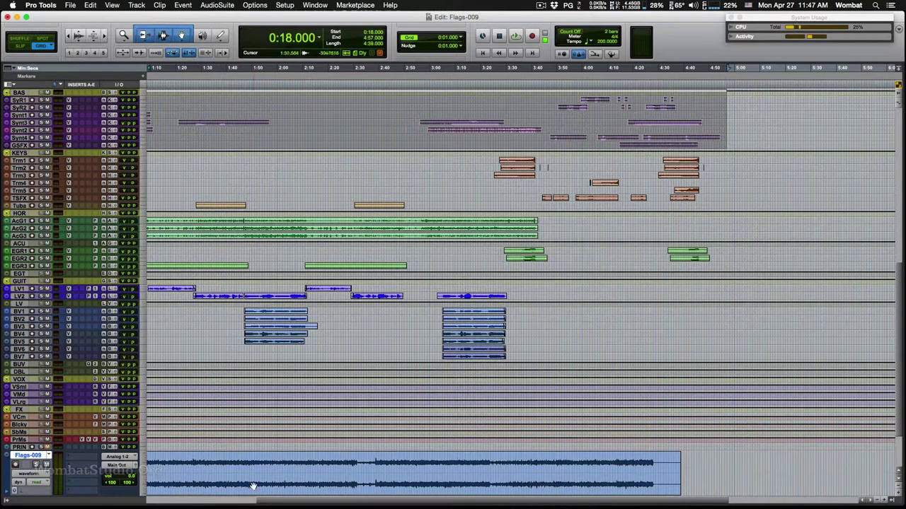
# Step: Create a new playlist named PRINT.009 on the PRINT track above the imported bounce
pyautogui.moveTo(268, 501); pyautogui.dragTo(104, 499)
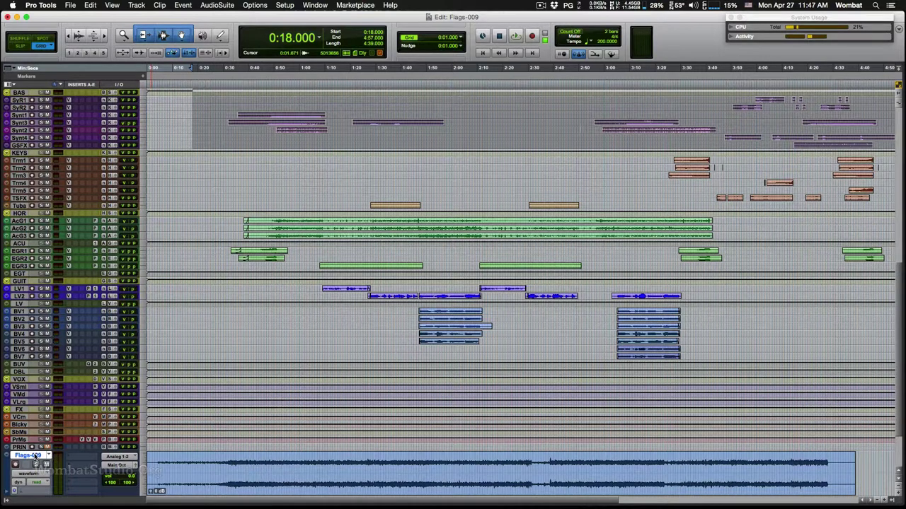
pyautogui.click(145, 448)
pyautogui.click(177, 479)
pyautogui.scroll(-5, 228, 462)
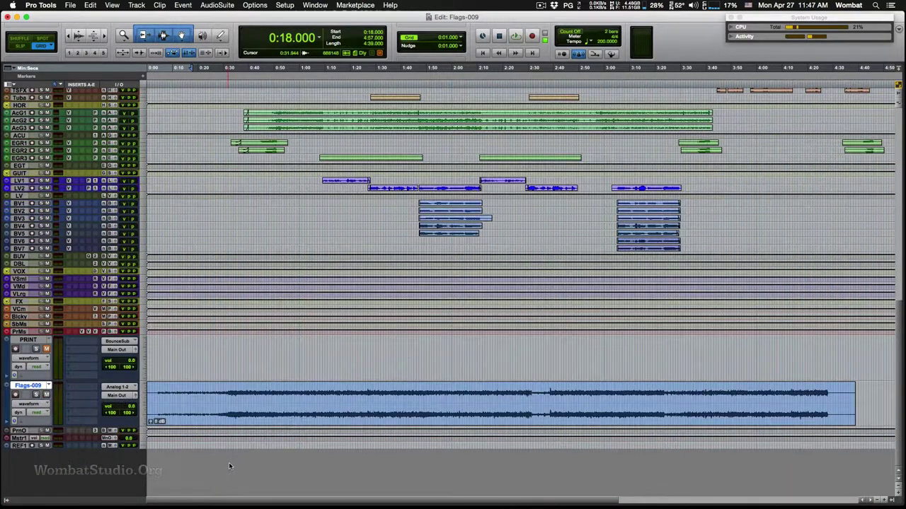
pyautogui.click(48, 343)
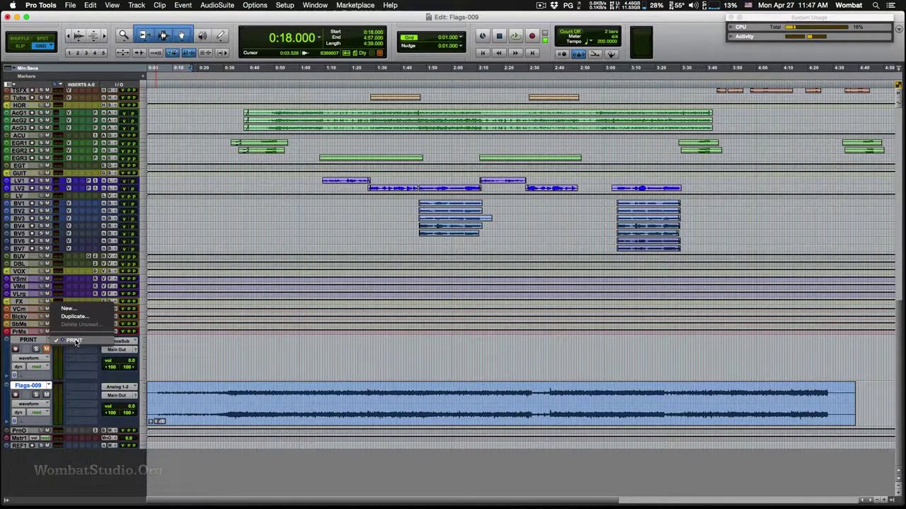
pyautogui.click(67, 308)
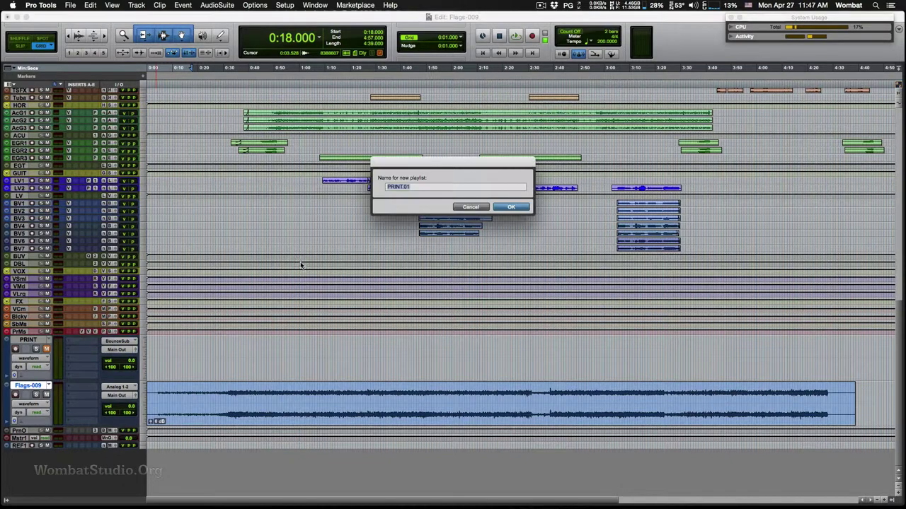
pyautogui.click(416, 187)
pyautogui.press('BackSpace')
pyautogui.write('09')
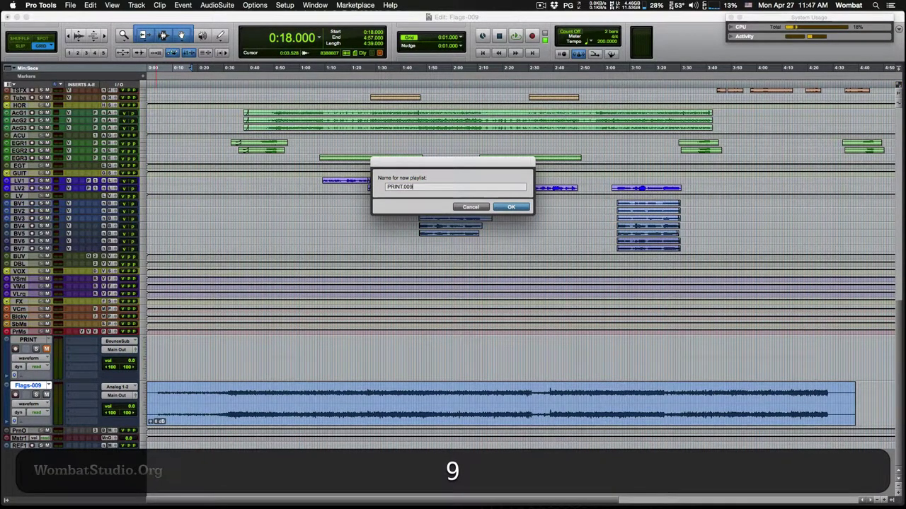
pyautogui.press('Return')
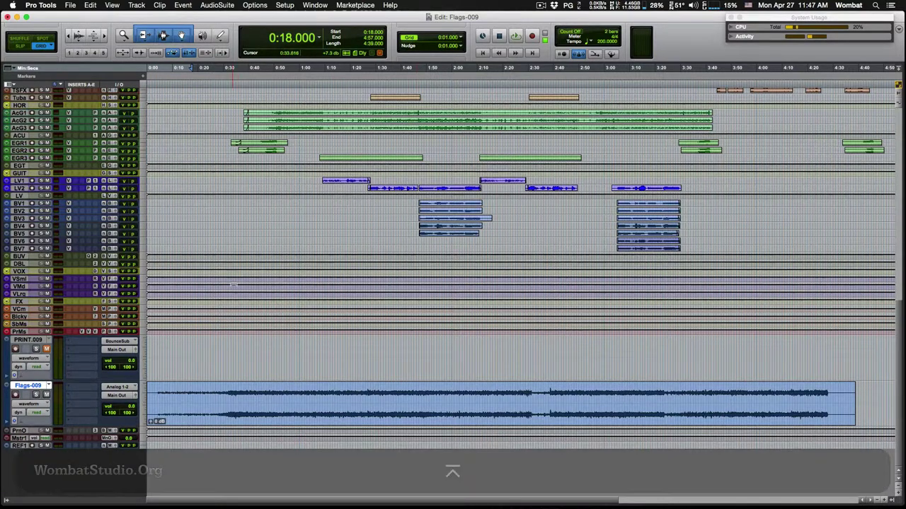
# Step: Move the imported bounce clip up onto the PRINT.009 track at the same time position and delete the emptied Flags-009 track
pyautogui.moveTo(202, 418); pyautogui.dragTo(205, 368)
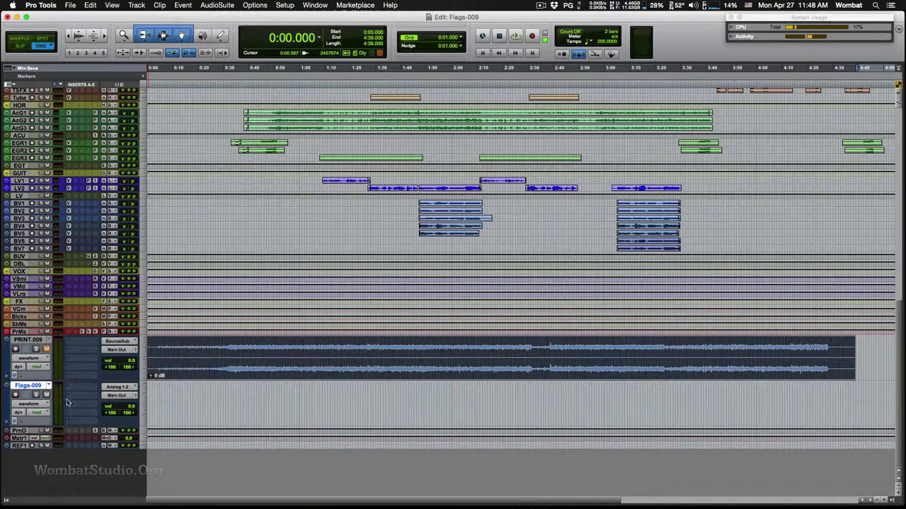
pyautogui.rightClick(35, 386)
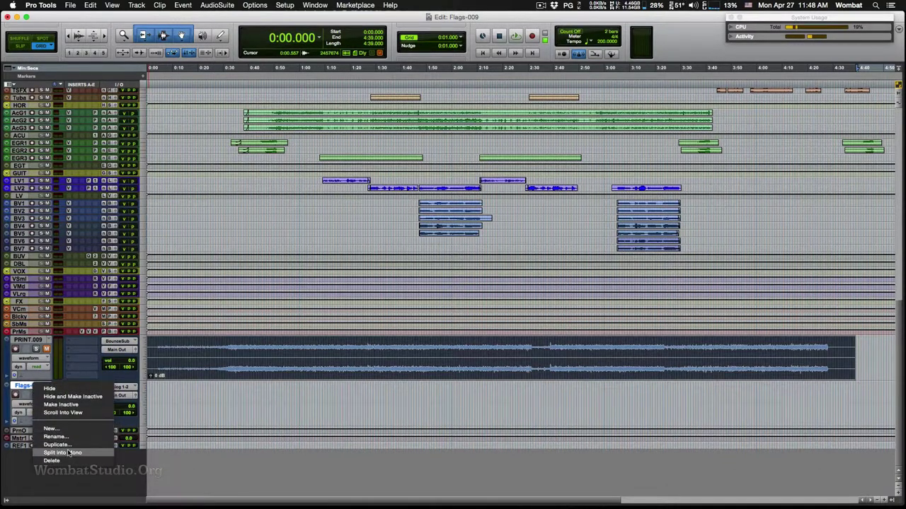
pyautogui.click(67, 461)
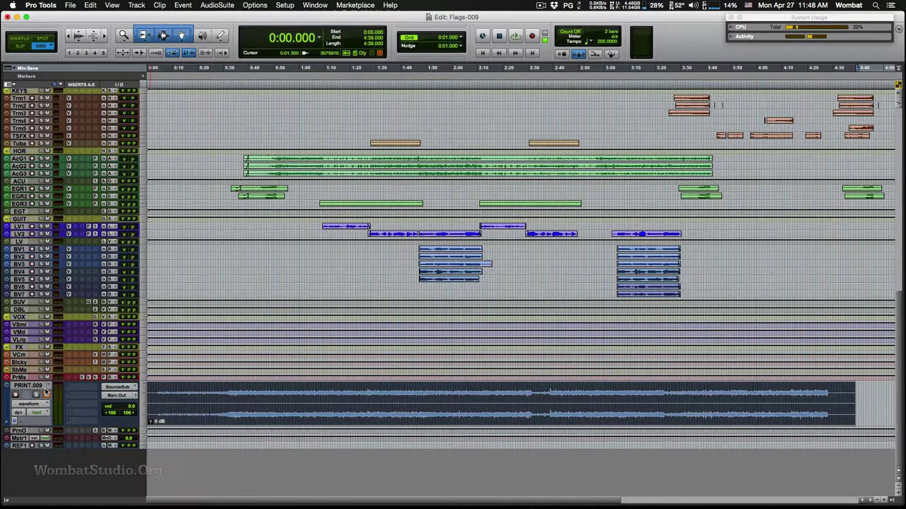
# Step: Shrink the PRINT.009 track to match the other small tracks and return to the session start
pyautogui.press('ctrl+alt+super+Up')
pyautogui.press('Return')
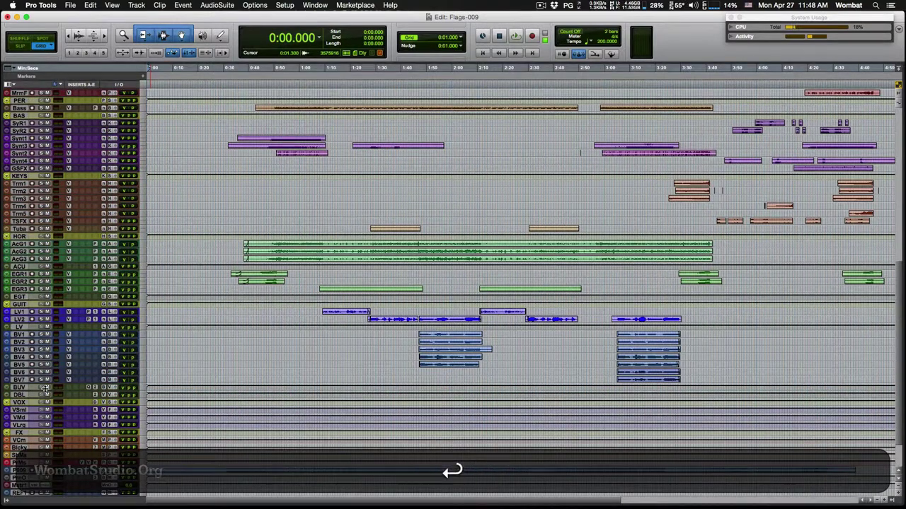
# Step: Save and close the Flags-009 session, and quit Pro Tools
pyautogui.press('super+s')
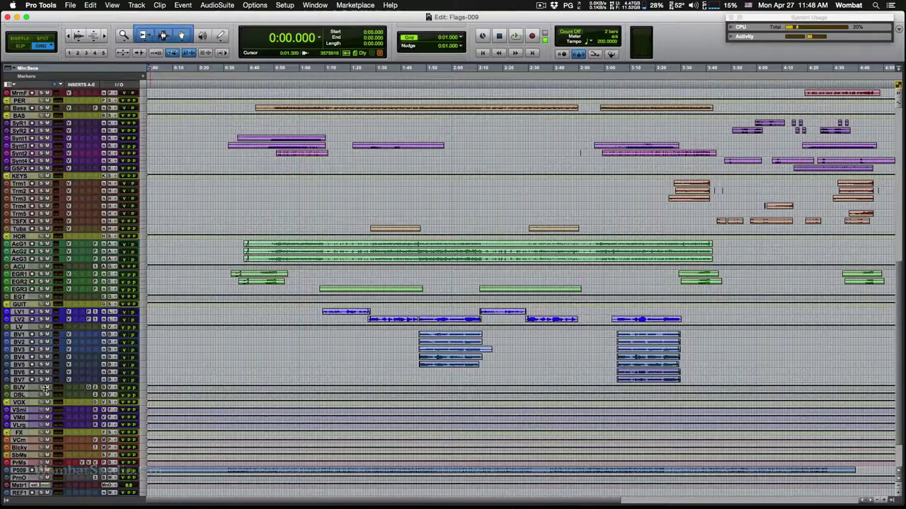
pyautogui.press('shift+super+w')
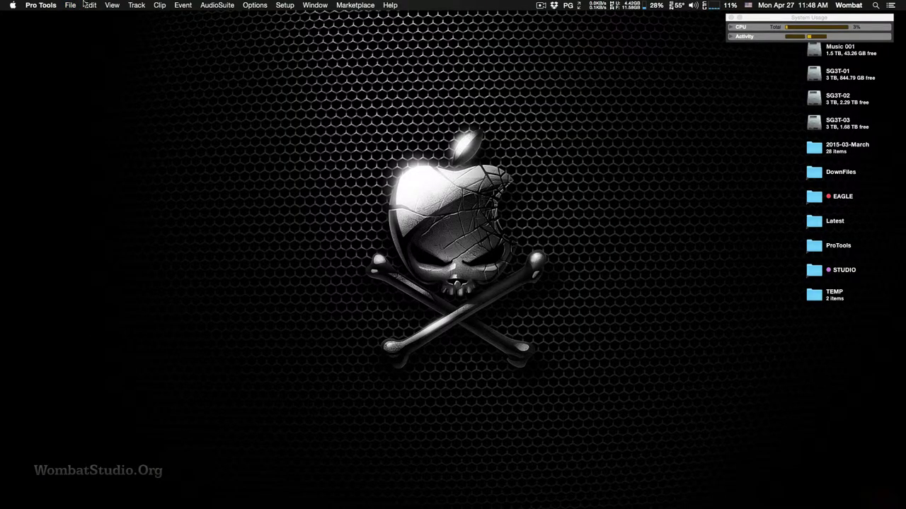
pyautogui.click(51, 7)
pyautogui.click(81, 91)
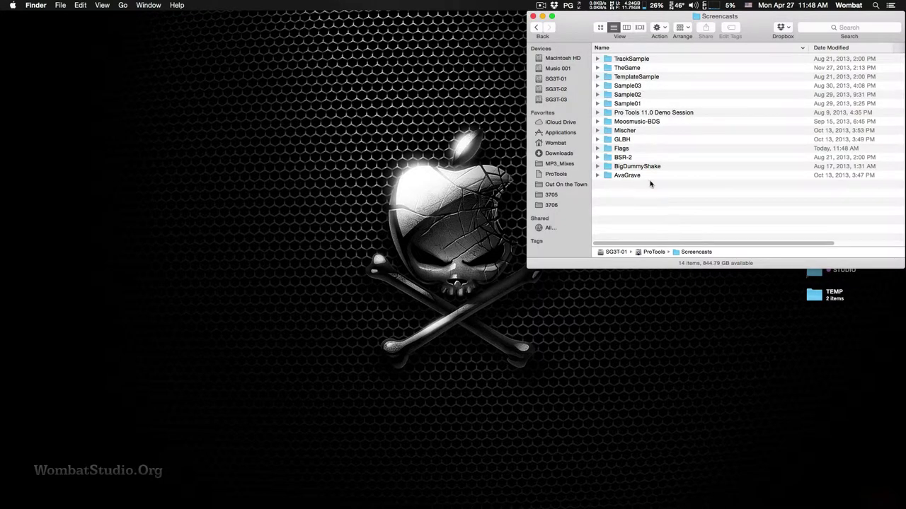
# Step: Open Flags-009.wav from the Bounced Files folder inside the Flags folder in WaveLab 8.5
pyautogui.doubleClick(620, 150)
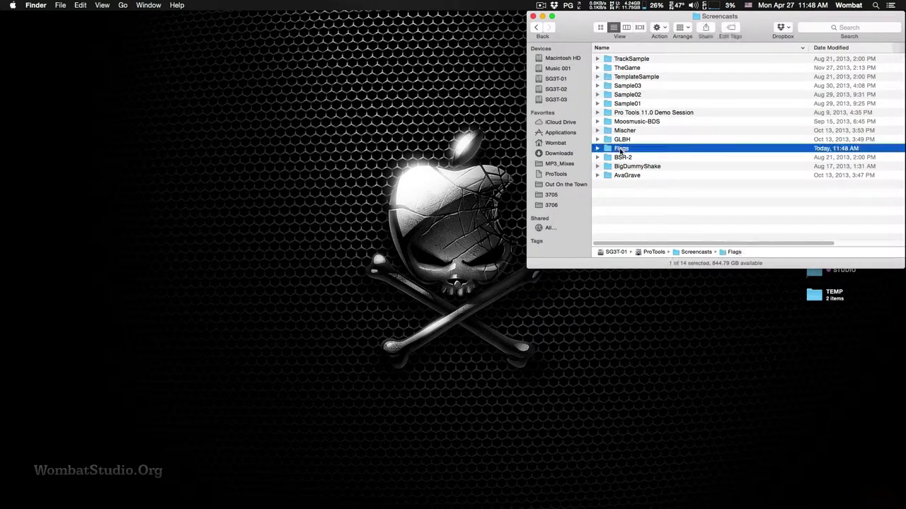
pyautogui.doubleClick(627, 87)
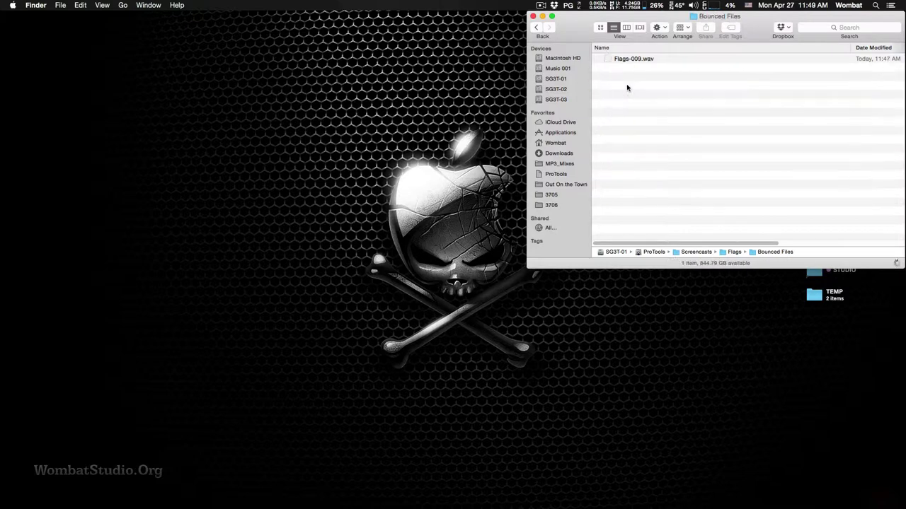
pyautogui.click(634, 60)
pyautogui.rightClick(634, 59)
pyautogui.moveTo(656, 75)
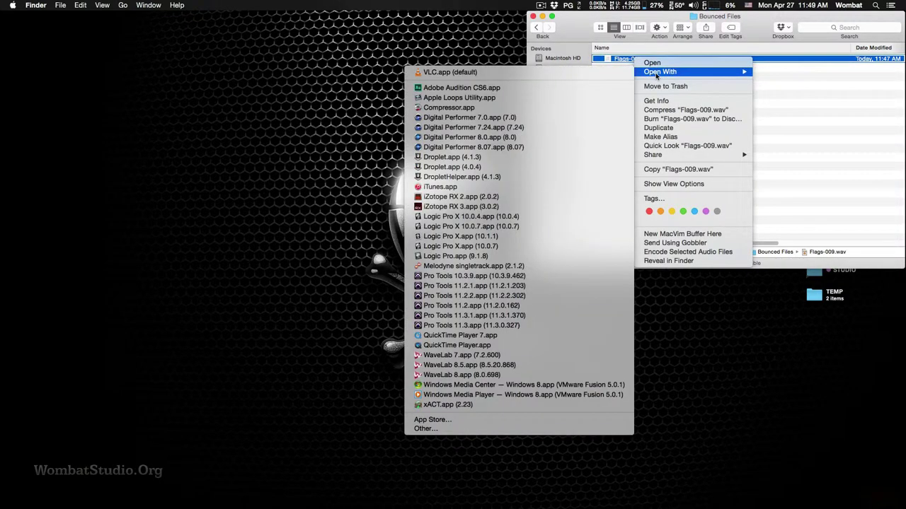
pyautogui.click(500, 365)
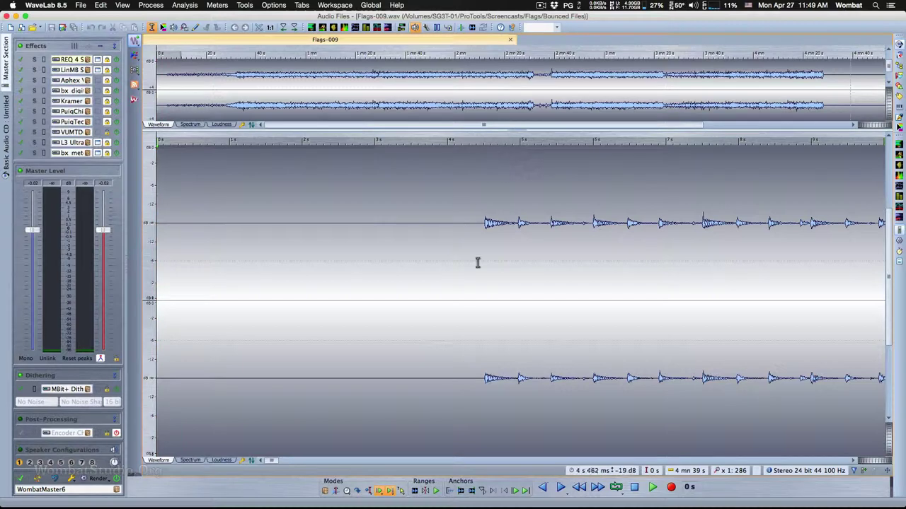
# Step: Run a Global Analysis of the loudness of Flags-009 with the factory default settings
pyautogui.click(190, 5)
pyautogui.click(205, 16)
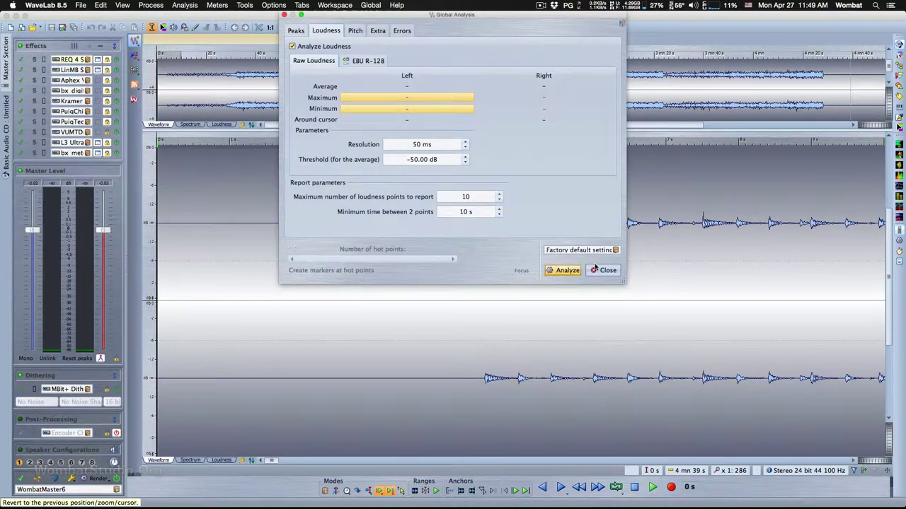
pyautogui.click(567, 270)
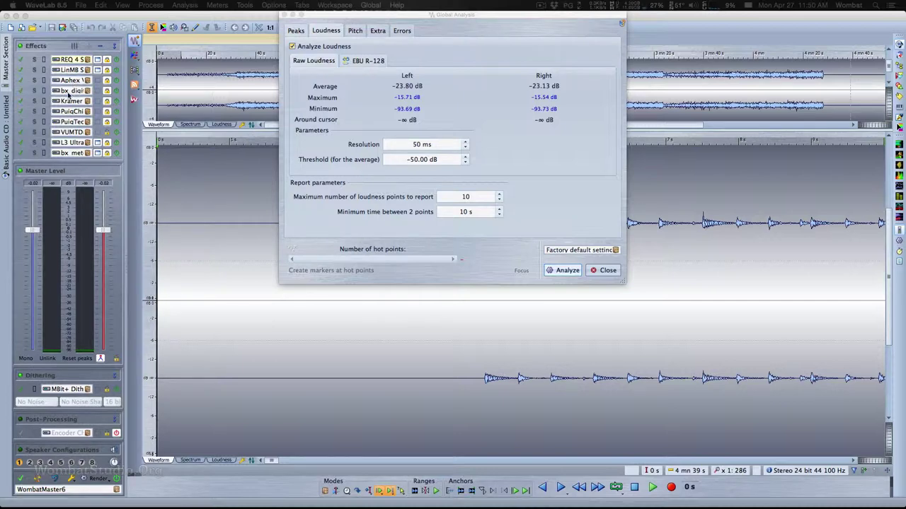
# Step: Examine the bx_digital V2 equalizer settings in the master effects chain and close the Global Analysis window
pyautogui.click(97, 92)
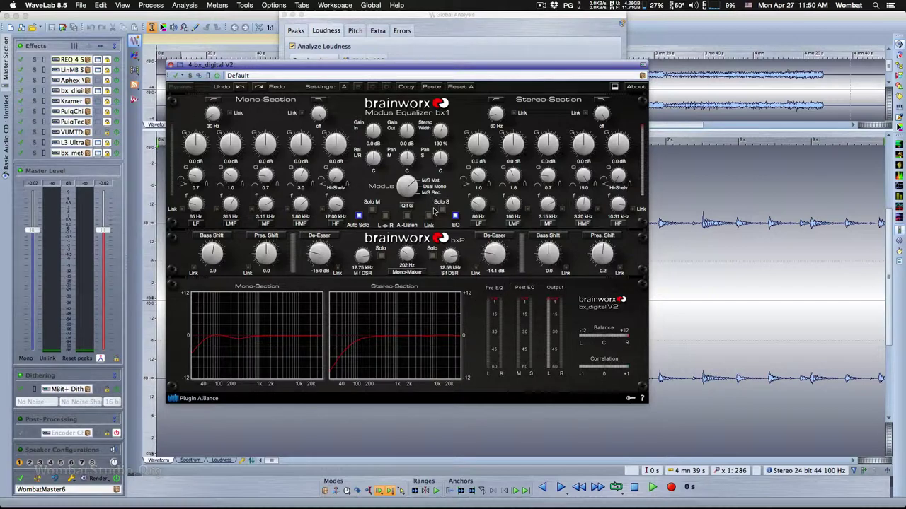
pyautogui.click(171, 65)
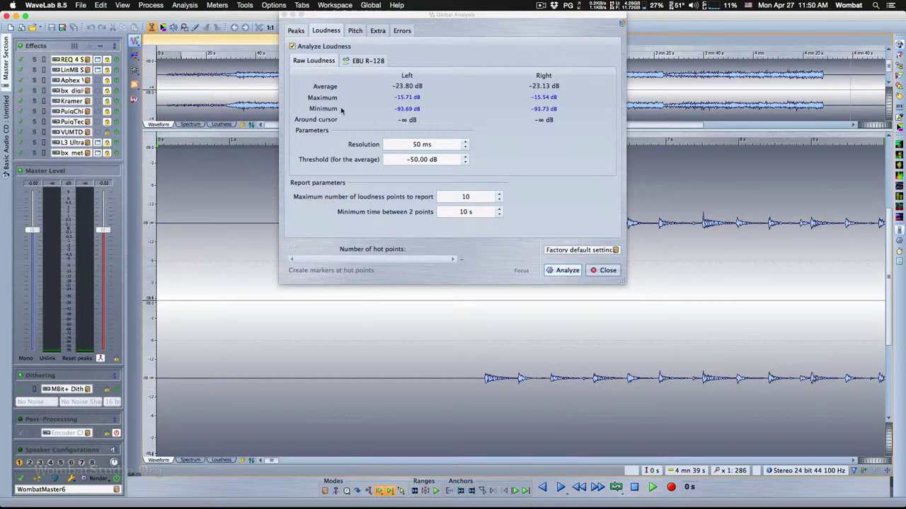
pyautogui.click(606, 270)
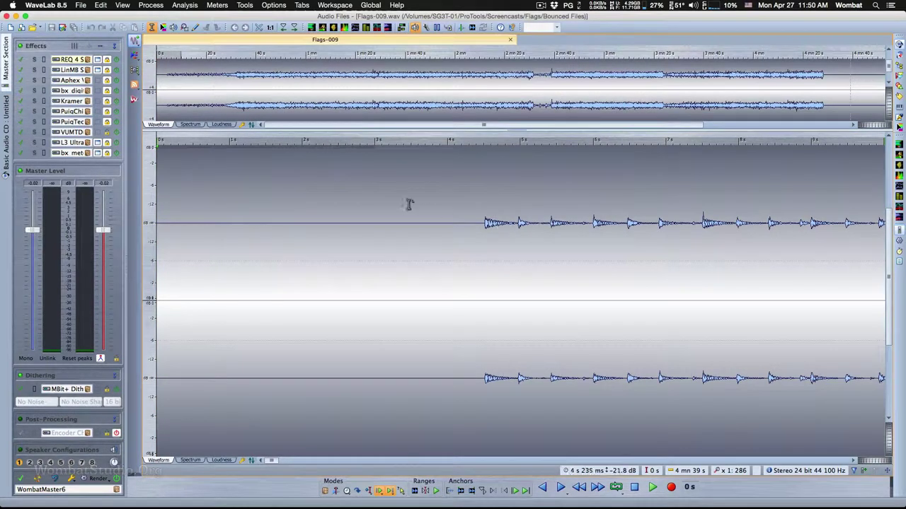
# Step: Examine the Kramer Tape and Aphex Vintage Exciter settings in the effects chain, closing each plug-in window
pyautogui.click(97, 102)
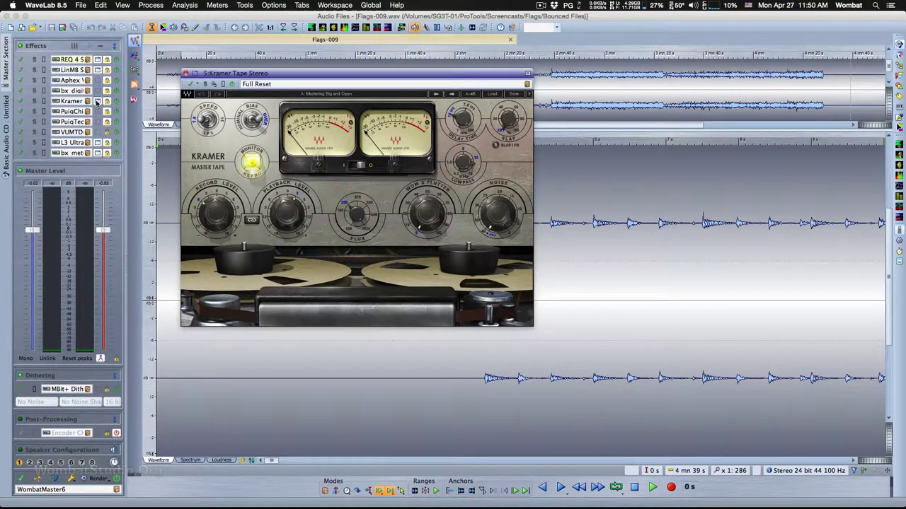
pyautogui.click(97, 102)
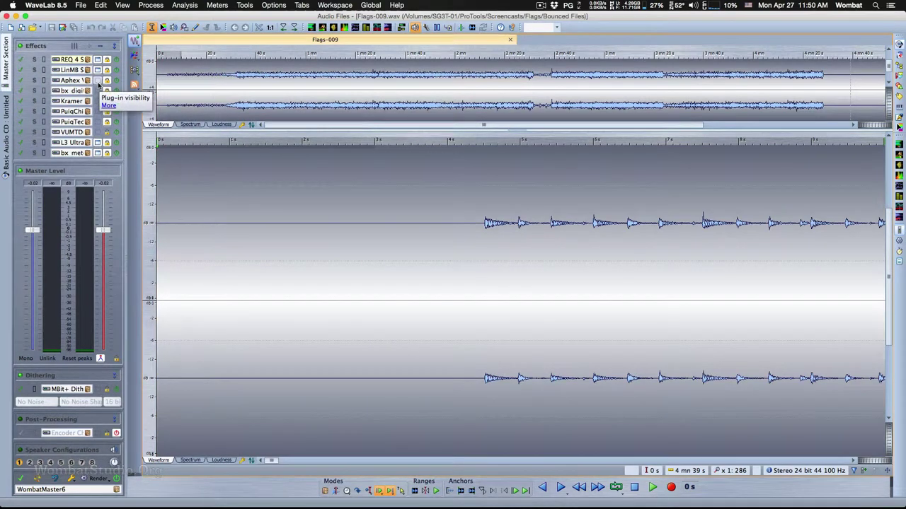
pyautogui.click(97, 80)
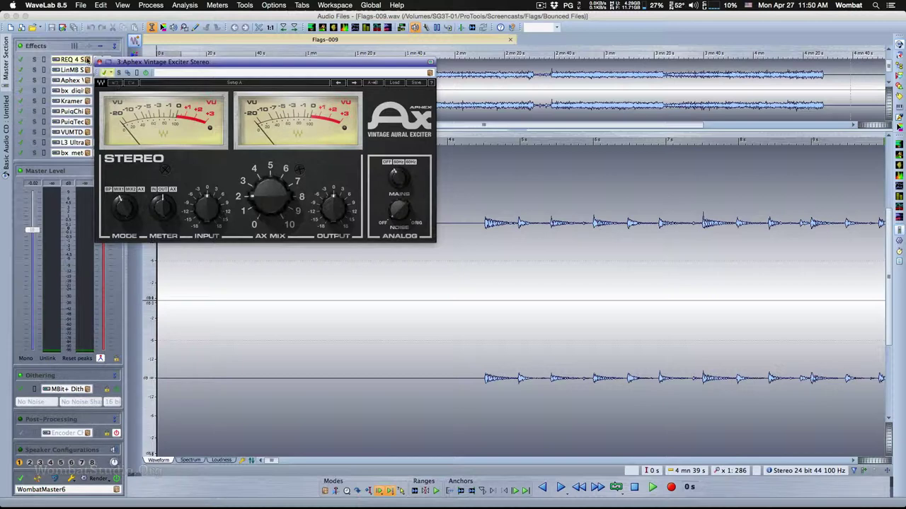
pyautogui.click(100, 61)
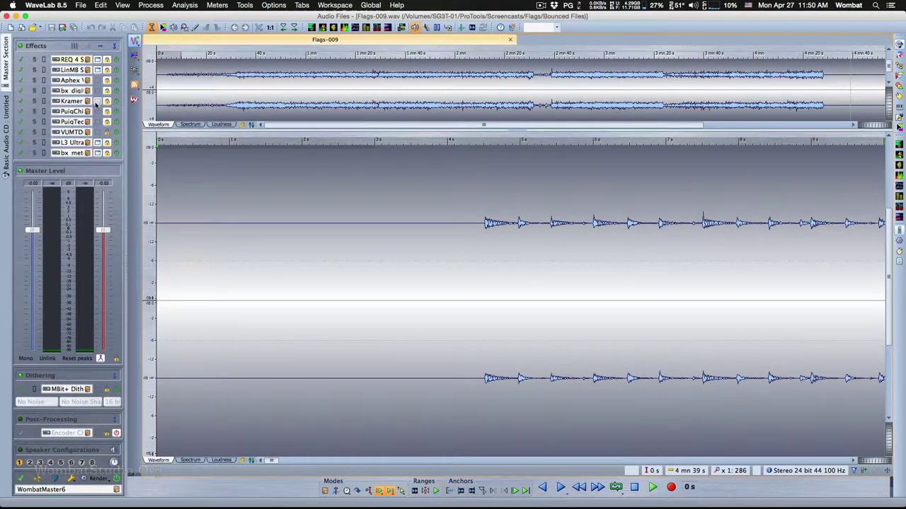
# Step: Examine the PuigChild 670 compressor and PuigTec EQP1A equalizer settings, closing each plug-in window
pyautogui.click(97, 112)
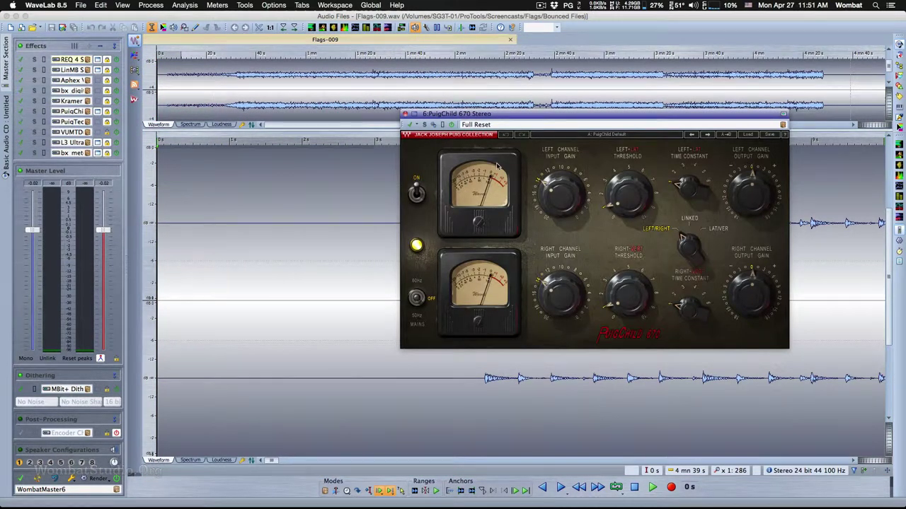
pyautogui.moveTo(553, 115); pyautogui.dragTo(356, 110)
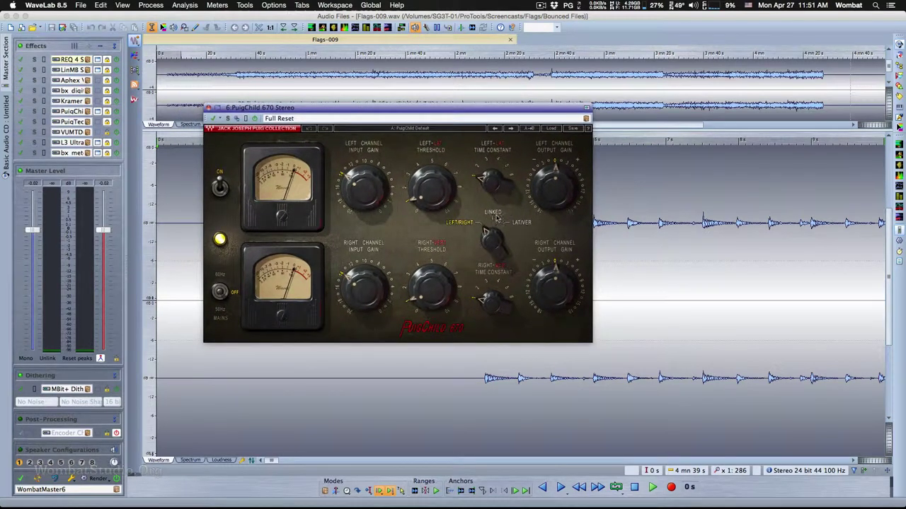
pyautogui.click(208, 108)
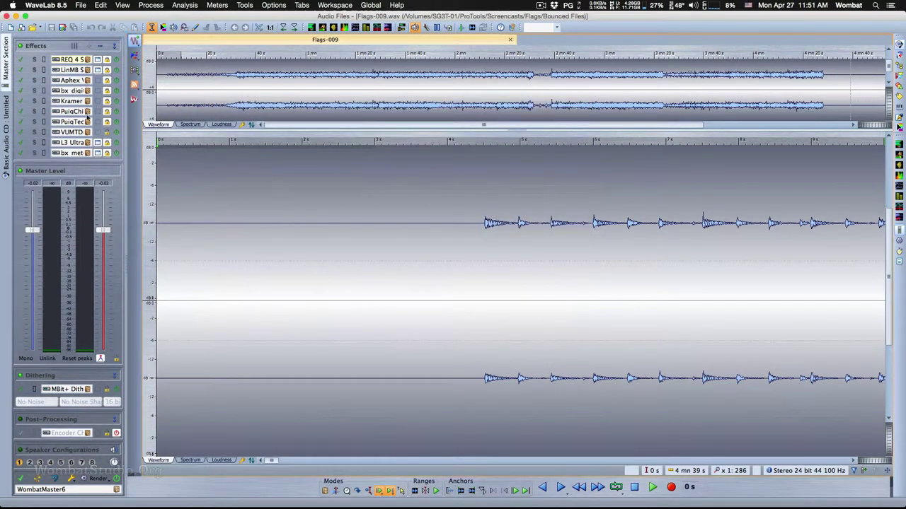
pyautogui.click(97, 122)
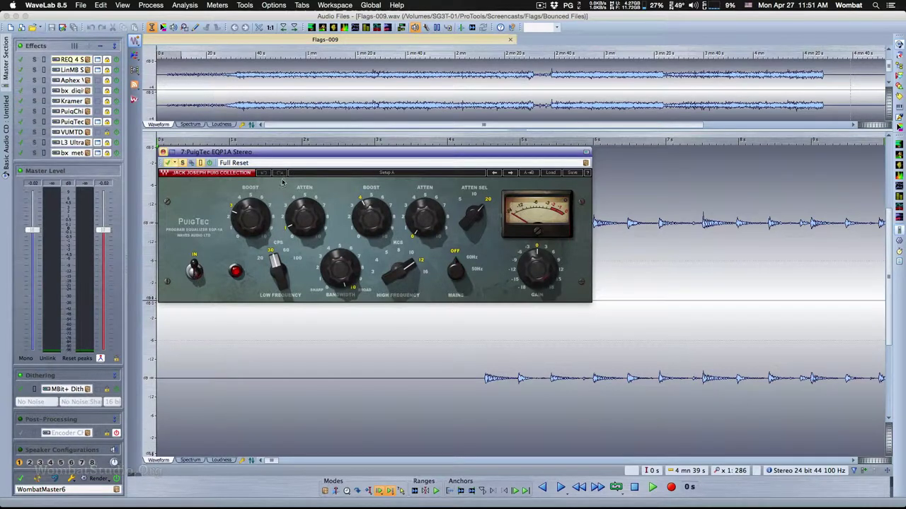
pyautogui.click(163, 152)
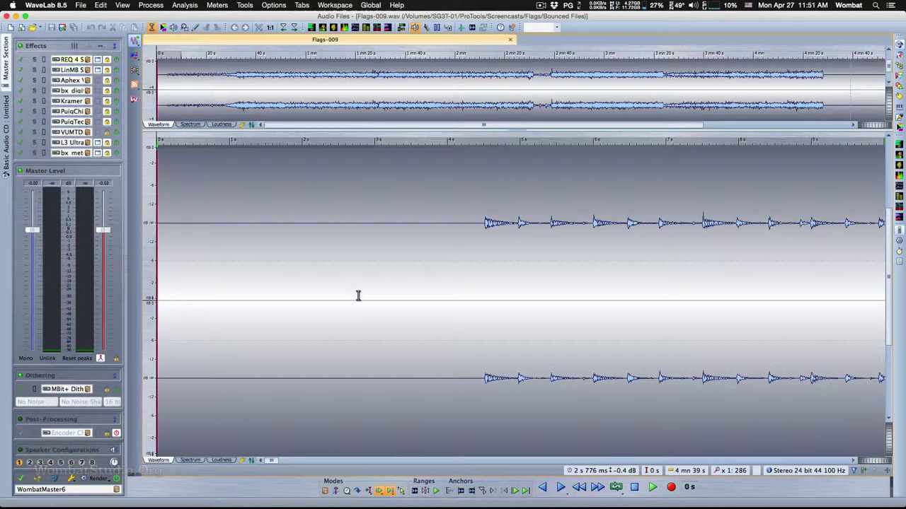
# Step: Play the file from the start through the mastering chain and reset the Master Level peaks during playback
pyautogui.press('space')
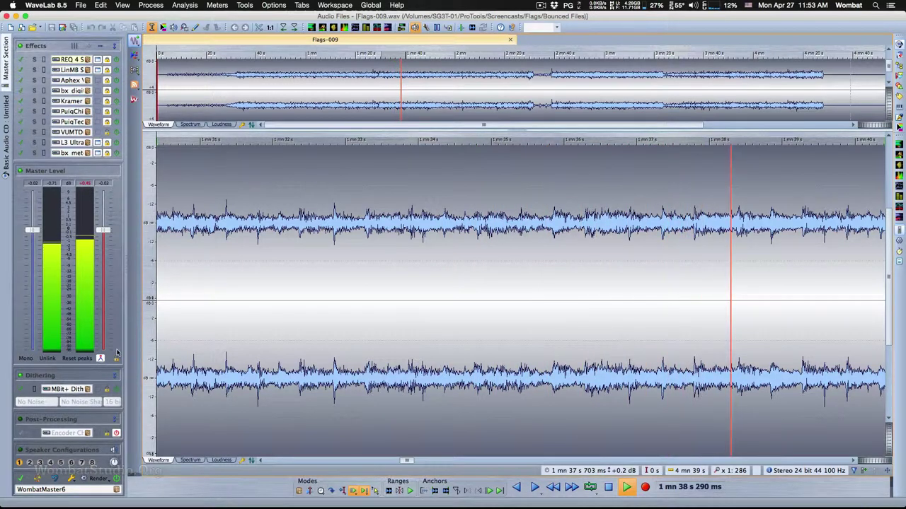
pyautogui.click(88, 359)
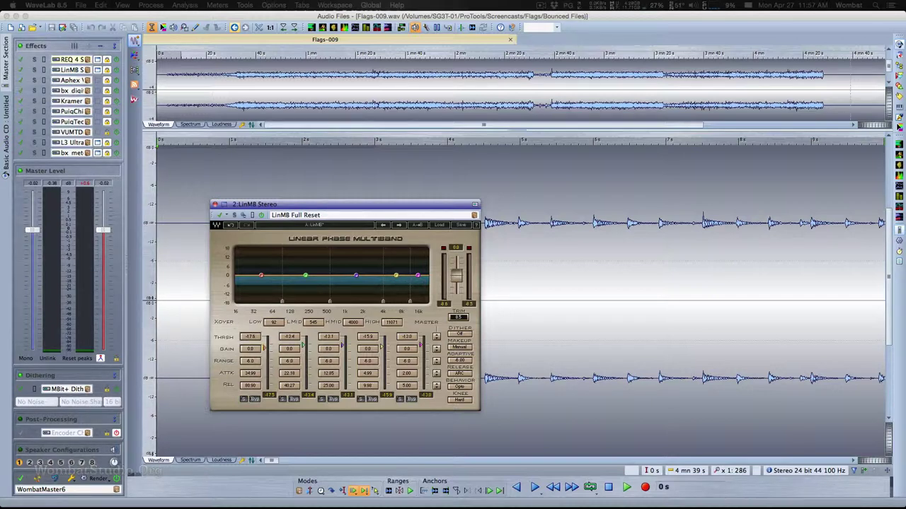
# Step: Clear away the LinMB window, reset the Master Level peaks, and play briefly just before the first note to locate the song's start
pyautogui.moveTo(307, 208); pyautogui.dragTo(0, 228)
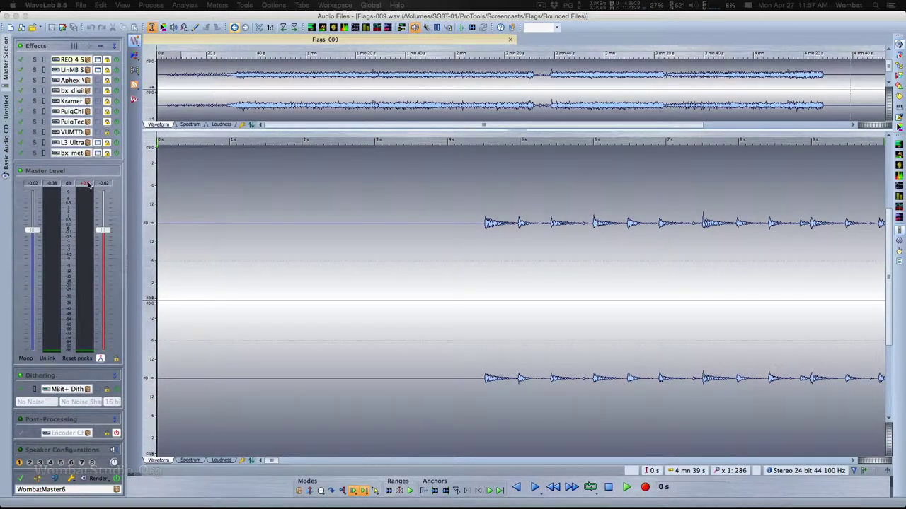
pyautogui.click(88, 184)
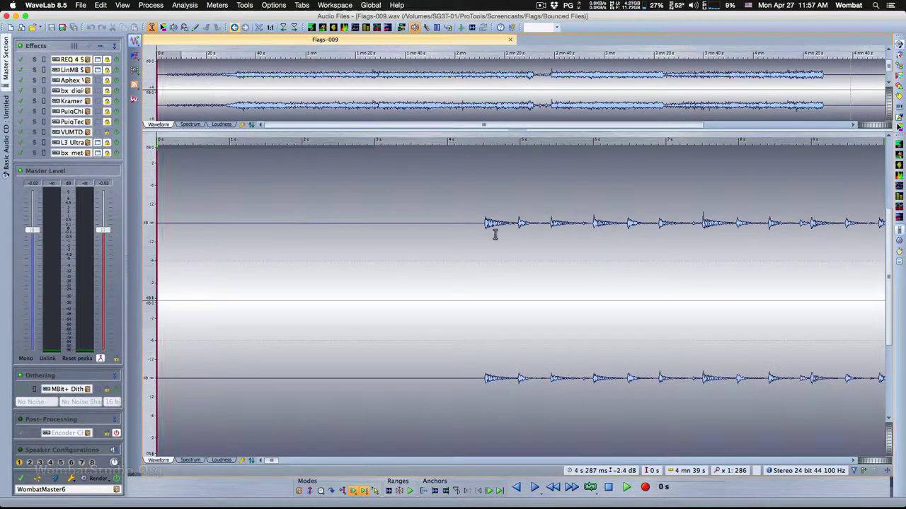
pyautogui.click(466, 299)
pyautogui.press('space')
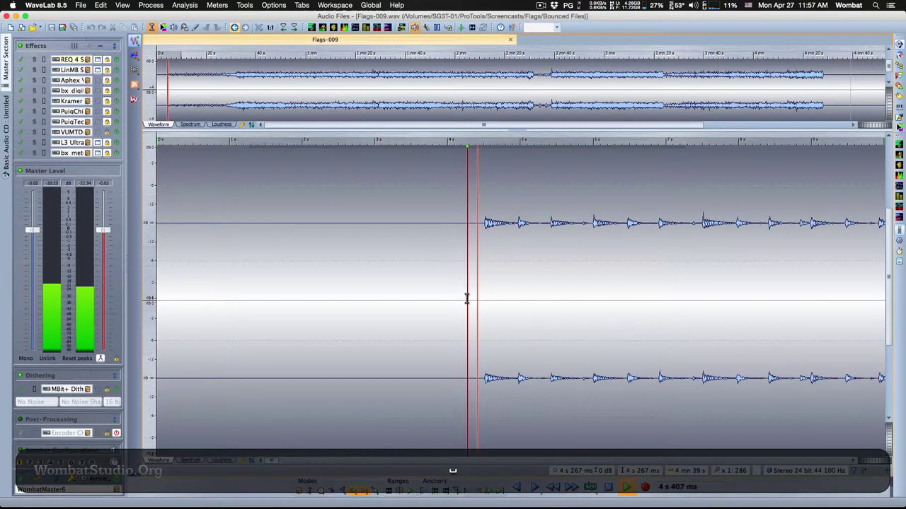
pyautogui.press('space')
pyautogui.click(484, 298)
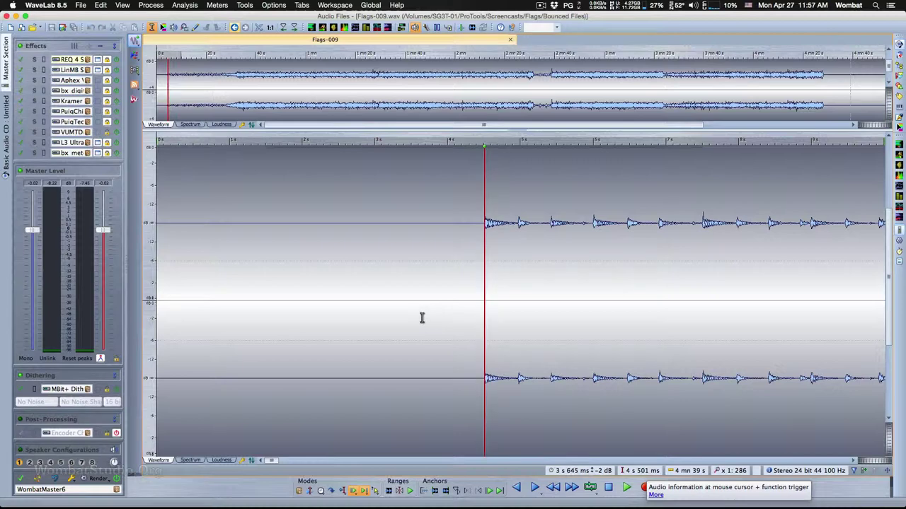
# Step: Delete about 3.5 seconds of leading silence and apply a fade-in to the remaining 921 ms before the first note
pyautogui.moveTo(414, 317); pyautogui.dragTo(157, 318)
pyautogui.press('Delete')
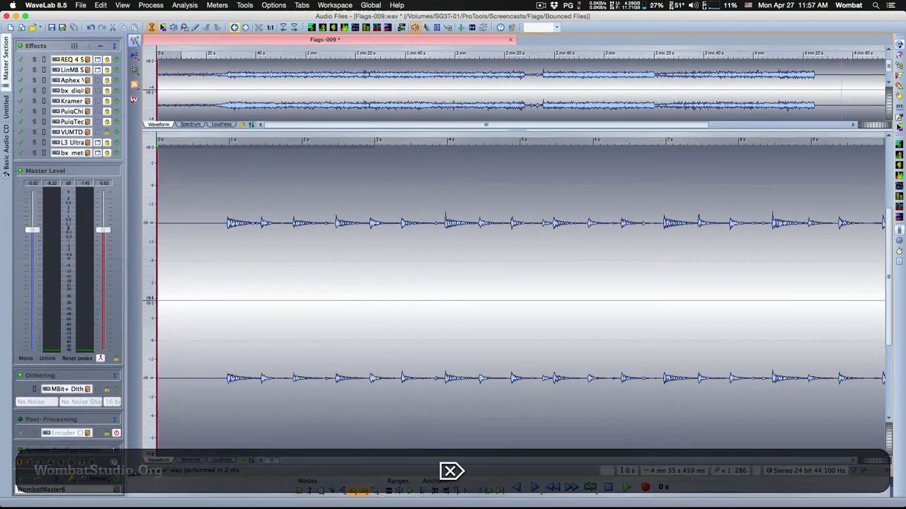
pyautogui.moveTo(226, 295); pyautogui.dragTo(50, 281)
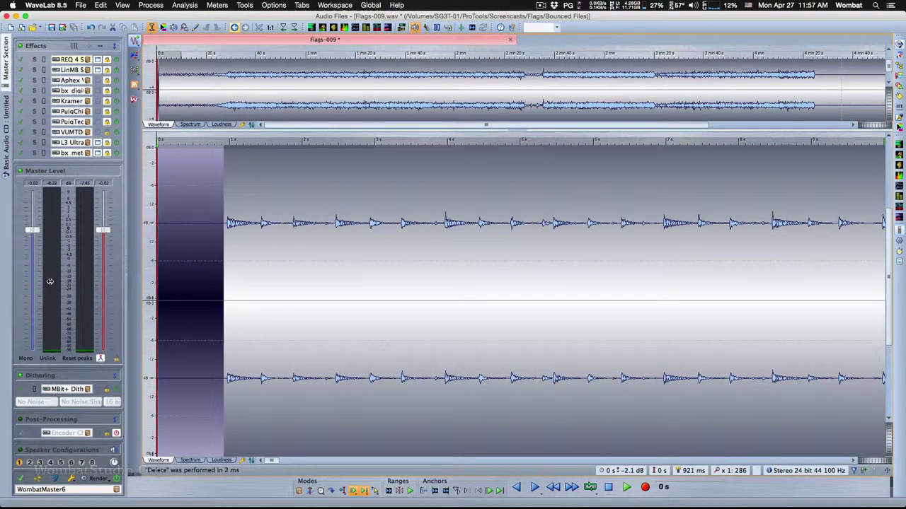
pyautogui.press('super')
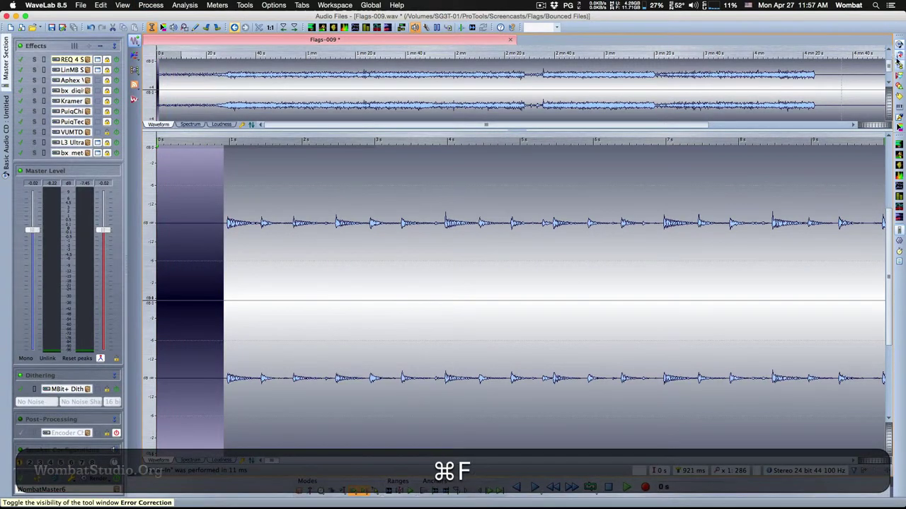
# Step: Delete the trailing silence after the song's ending, from 4 mn 27 s 806 ms to the end of the file
pyautogui.click(814, 56)
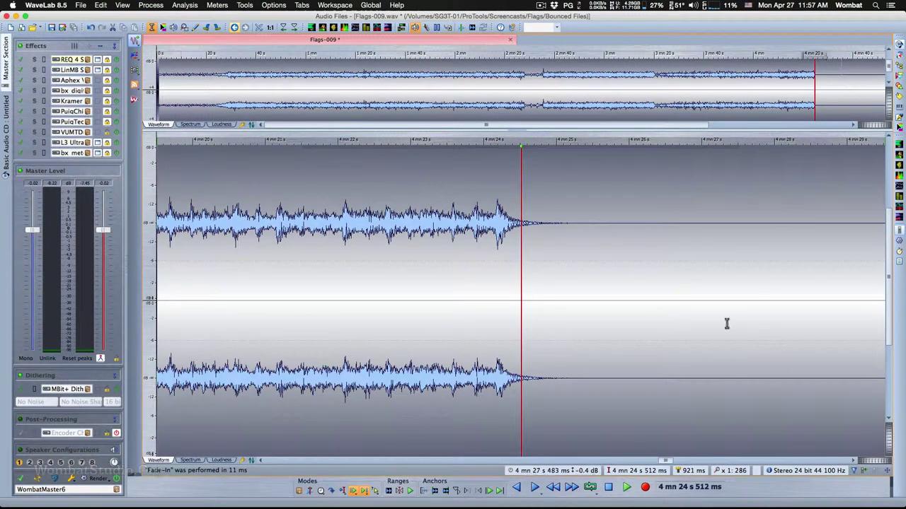
pyautogui.click(585, 298)
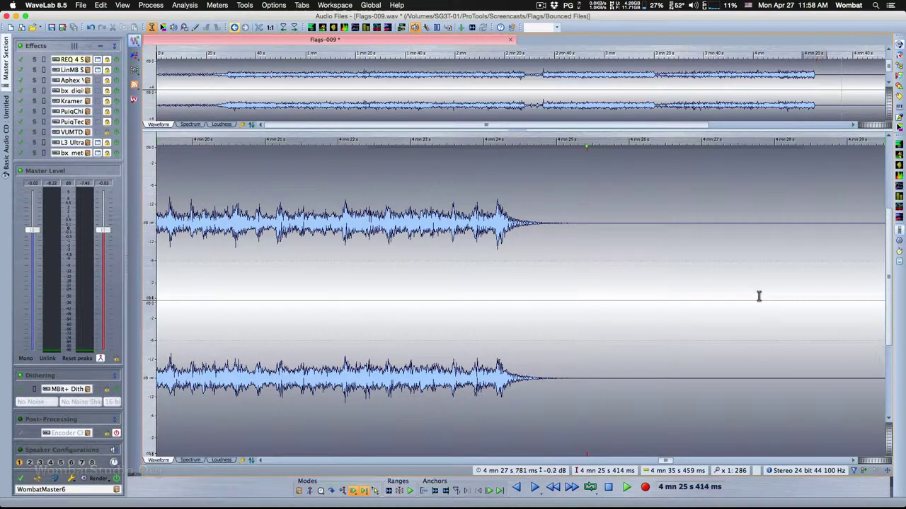
pyautogui.moveTo(760, 300); pyautogui.dragTo(903, 395)
pyautogui.press('Delete')
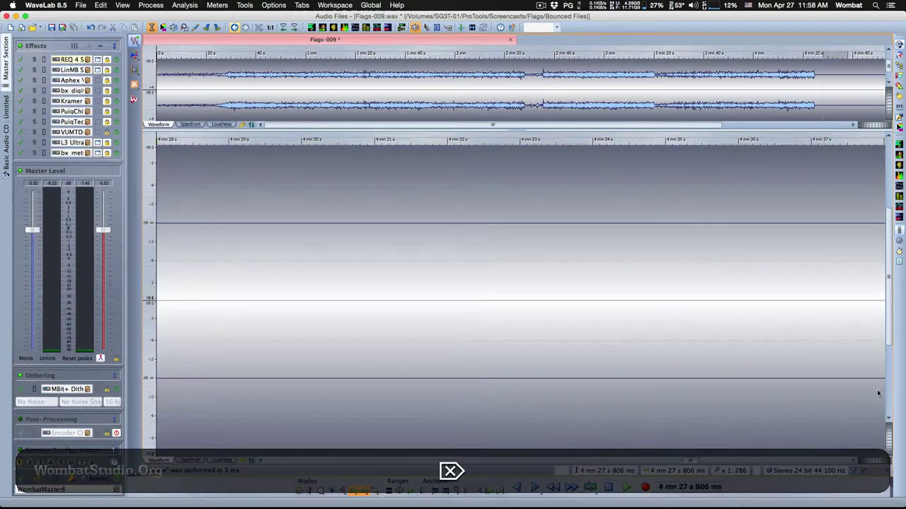
# Step: Apply a fade-out to the last 2 s 620 ms of the file, after the music has decayed
pyautogui.moveTo(693, 461); pyautogui.dragTo(678, 461)
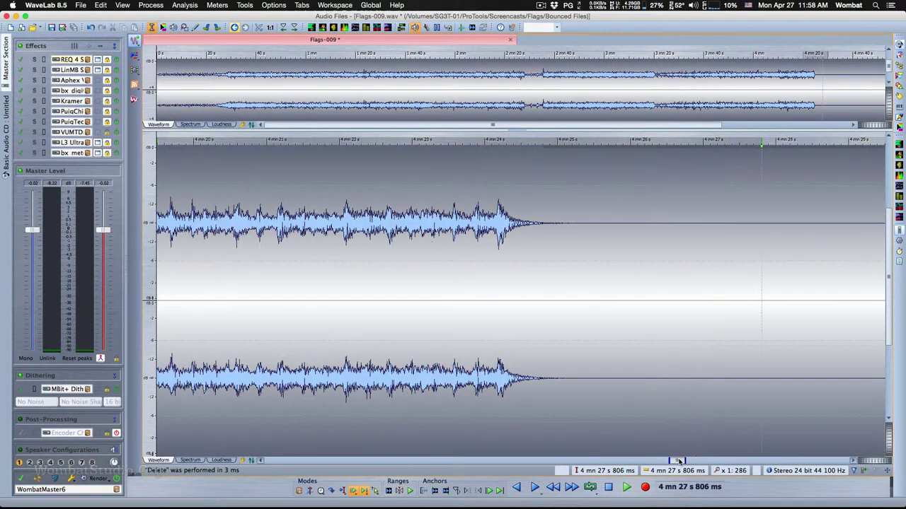
pyautogui.keyDown('shift'); pyautogui.click(571, 297); pyautogui.keyUp('shift')
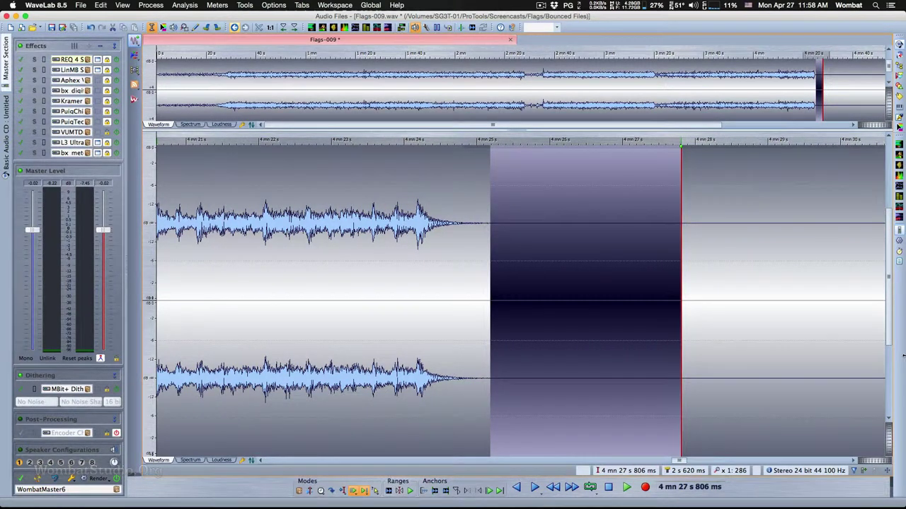
pyautogui.hotkey('shift', 'f')
pyautogui.click(453, 305)
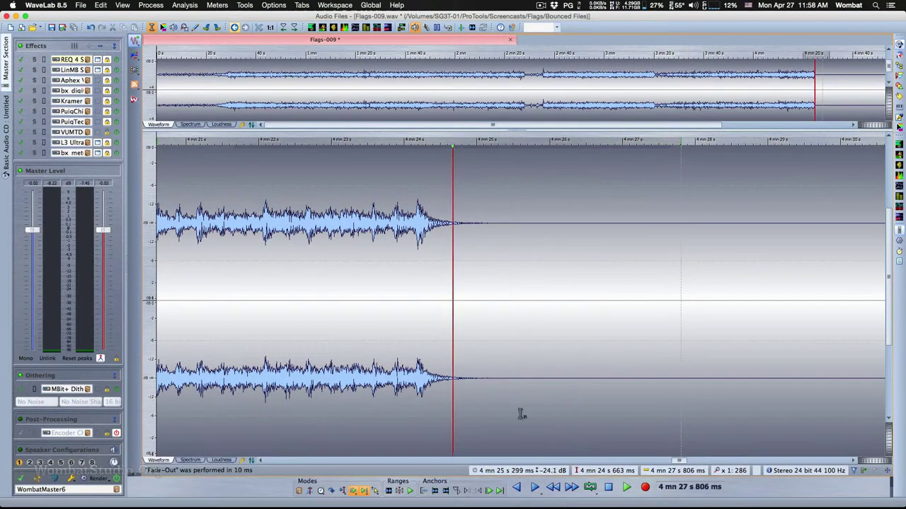
# Step: Render the whole file through the Master Section as Flags-009 into /Volumes/SG3T-01/MP3_Mixes using the MP3-320k-Fast-44.1 format
pyautogui.click(517, 486)
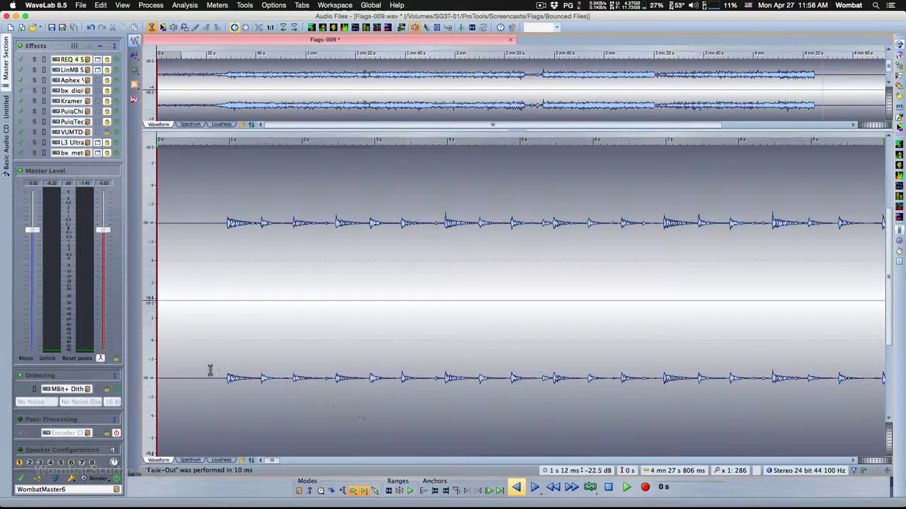
pyautogui.click(99, 478)
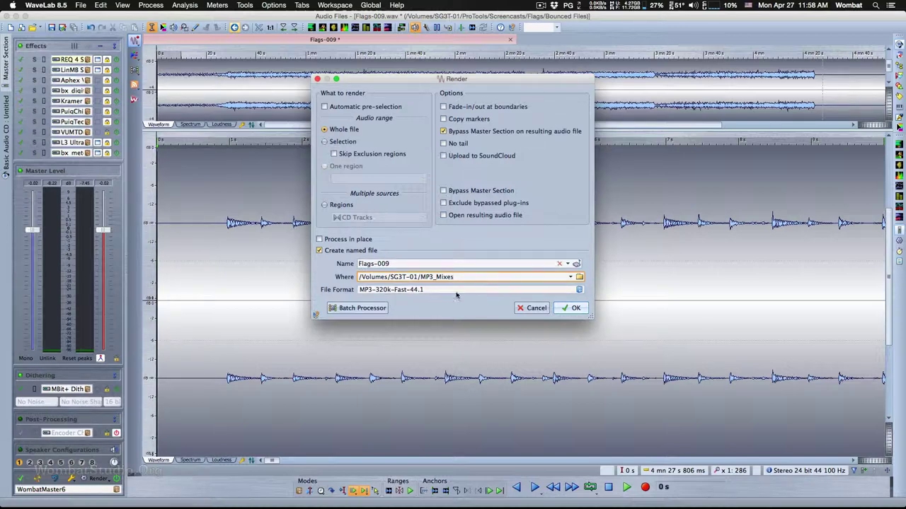
pyautogui.click(573, 308)
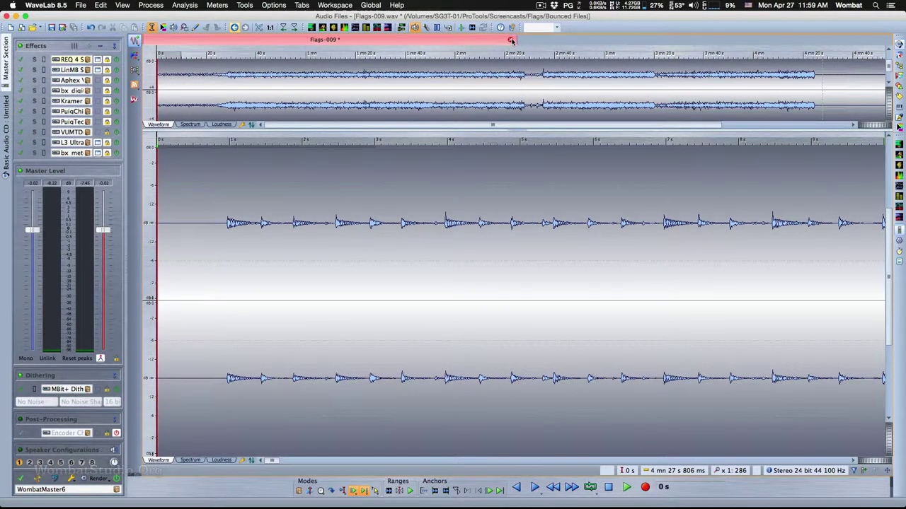
# Step: Close the Flags-009 audio file without saving its edits and quit WaveLab
pyautogui.click(511, 40)
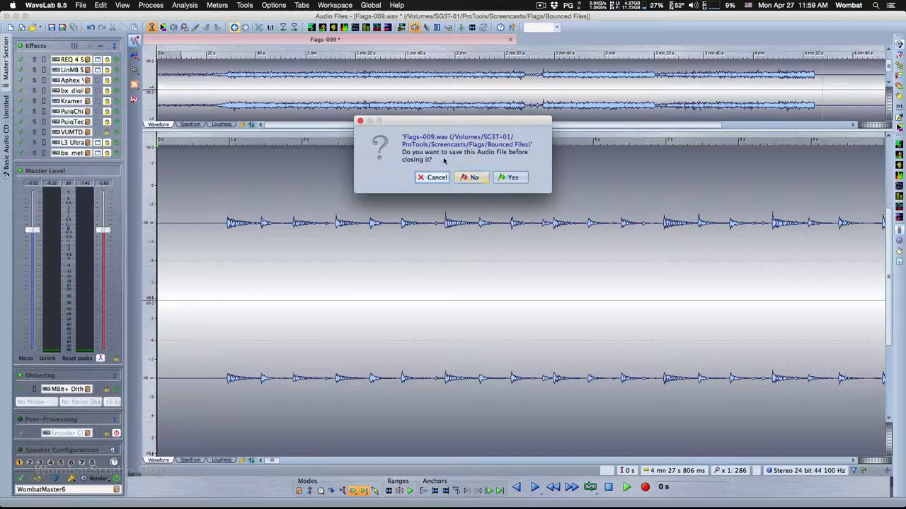
pyautogui.click(475, 179)
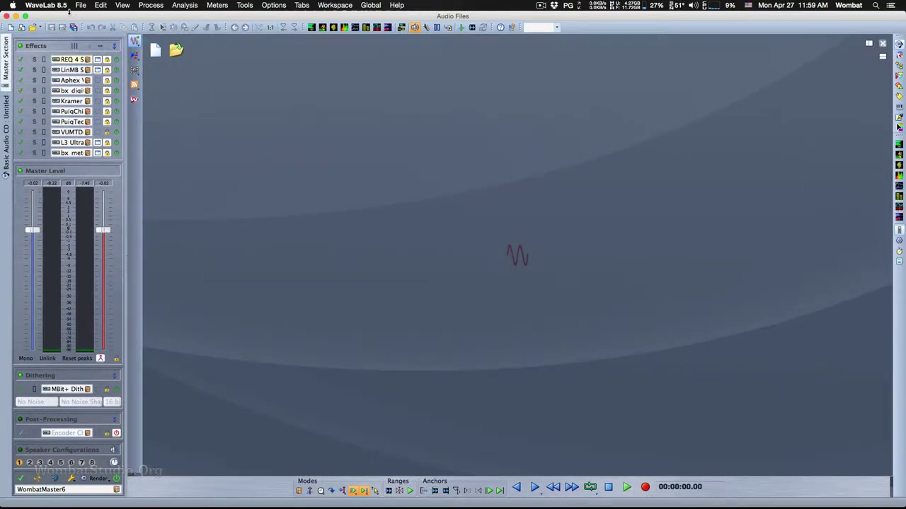
pyautogui.click(54, 6)
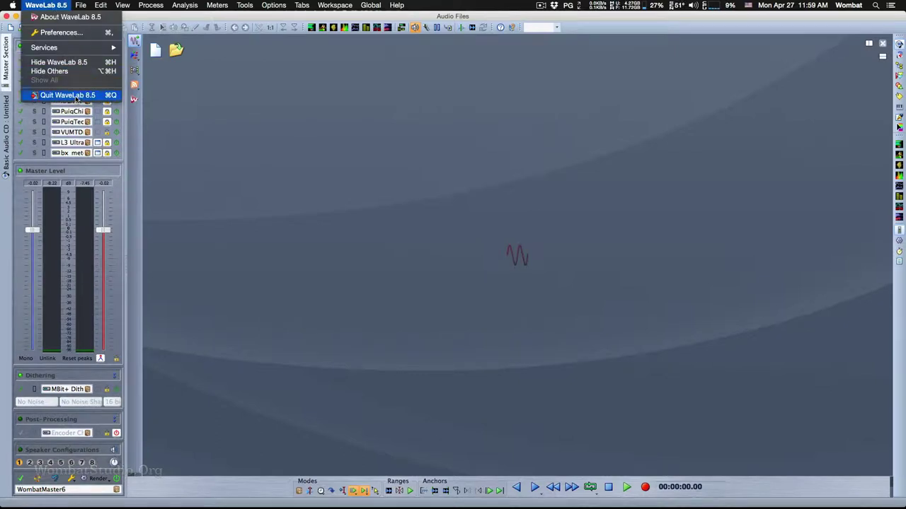
pyautogui.click(75, 99)
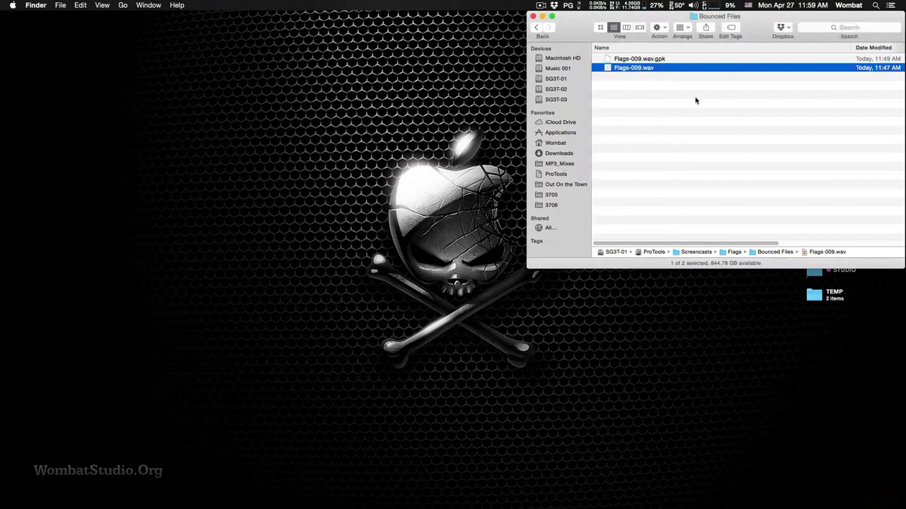
# Step: Open the rendered Flags-009.mp3 from the MP3_Mixes folder in VLC for playback
pyautogui.click(573, 166)
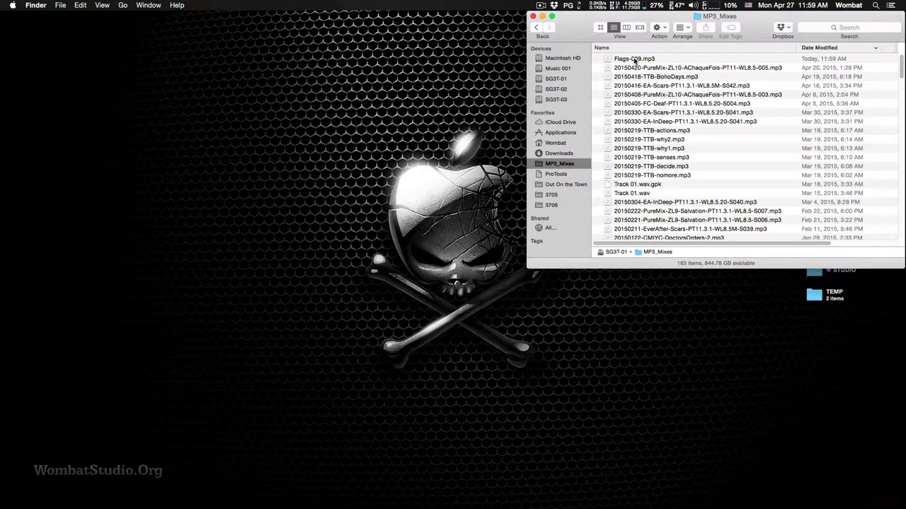
pyautogui.doubleClick(644, 61)
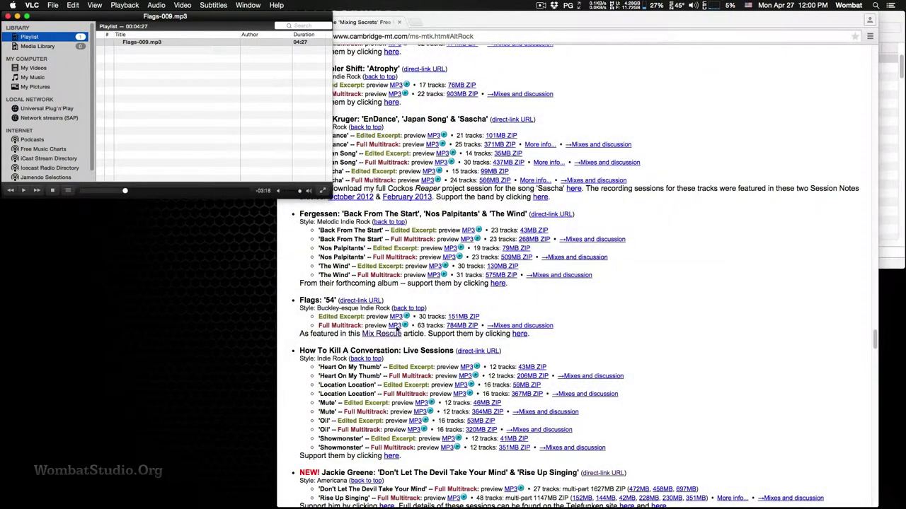
# Step: Switch to Chrome and start the MP3 preview of the Flags '54' full multitrack
pyautogui.click(408, 327)
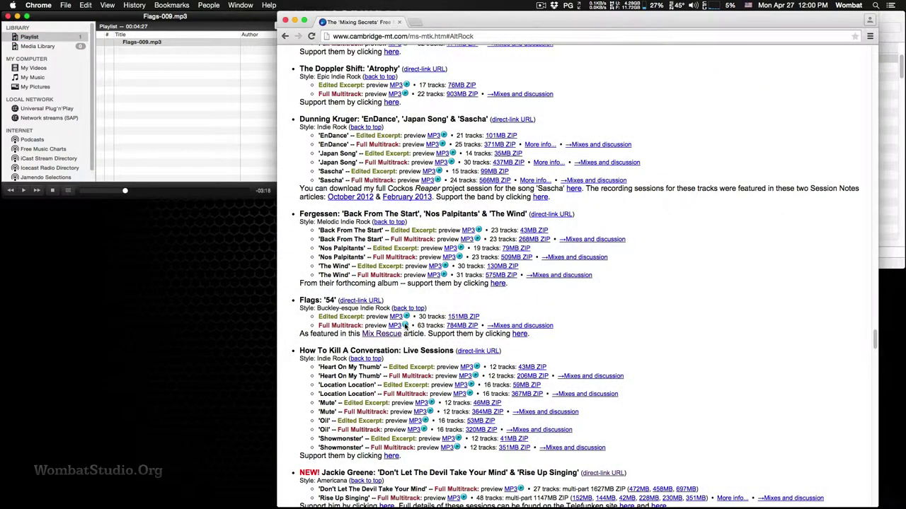